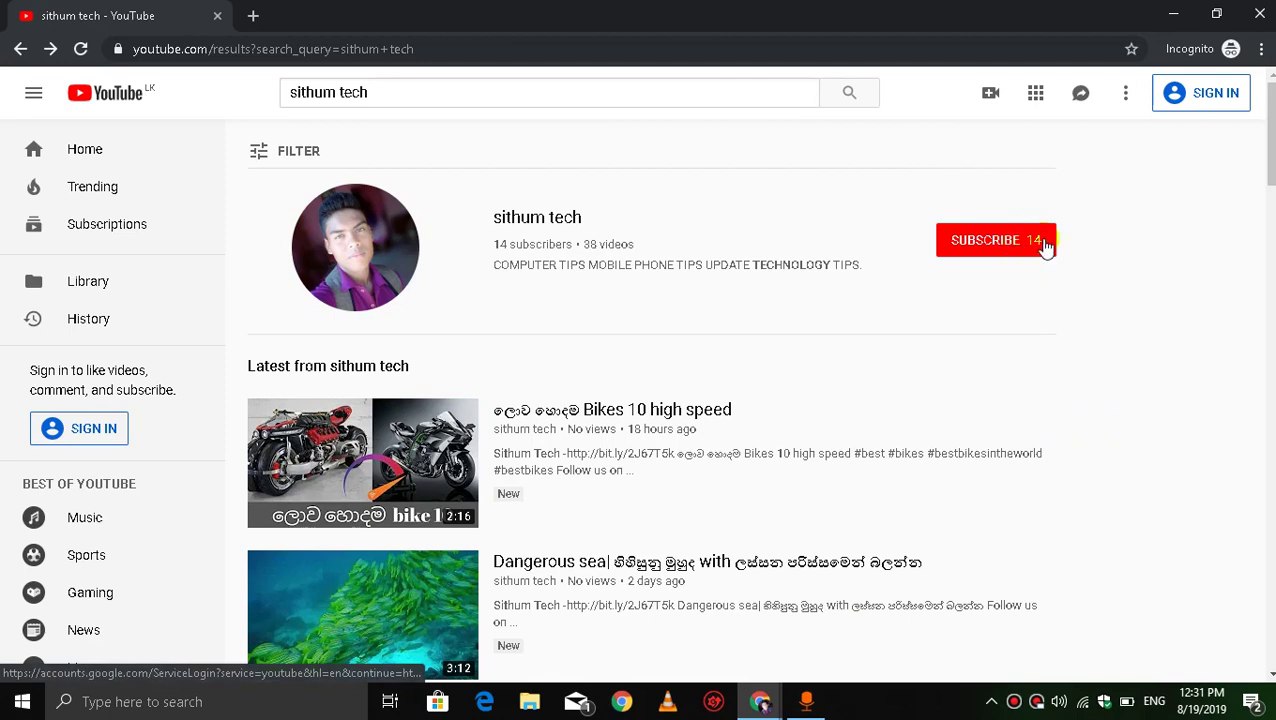
# - Minimize the YouTube window and bring up the Renderforest video templates page in the other Chrome window
pyautogui.click(1184, 13)
pyautogui.moveTo(763, 703)
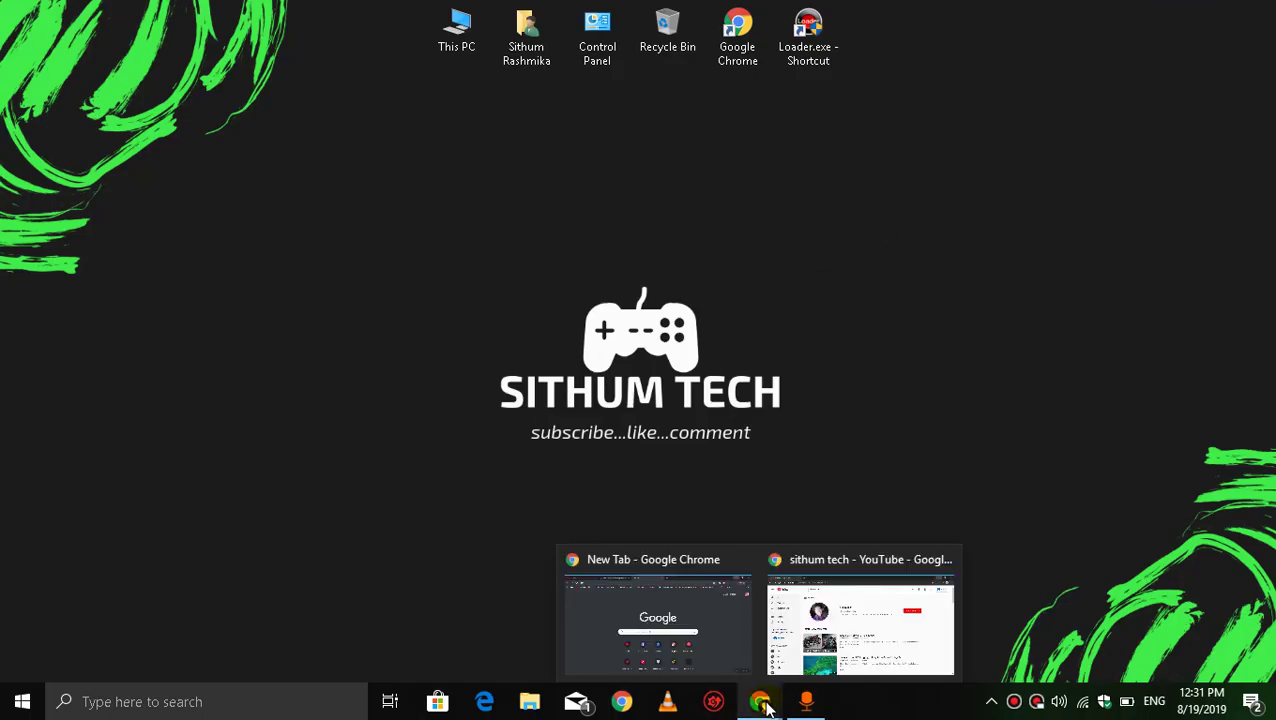
pyautogui.click(663, 640)
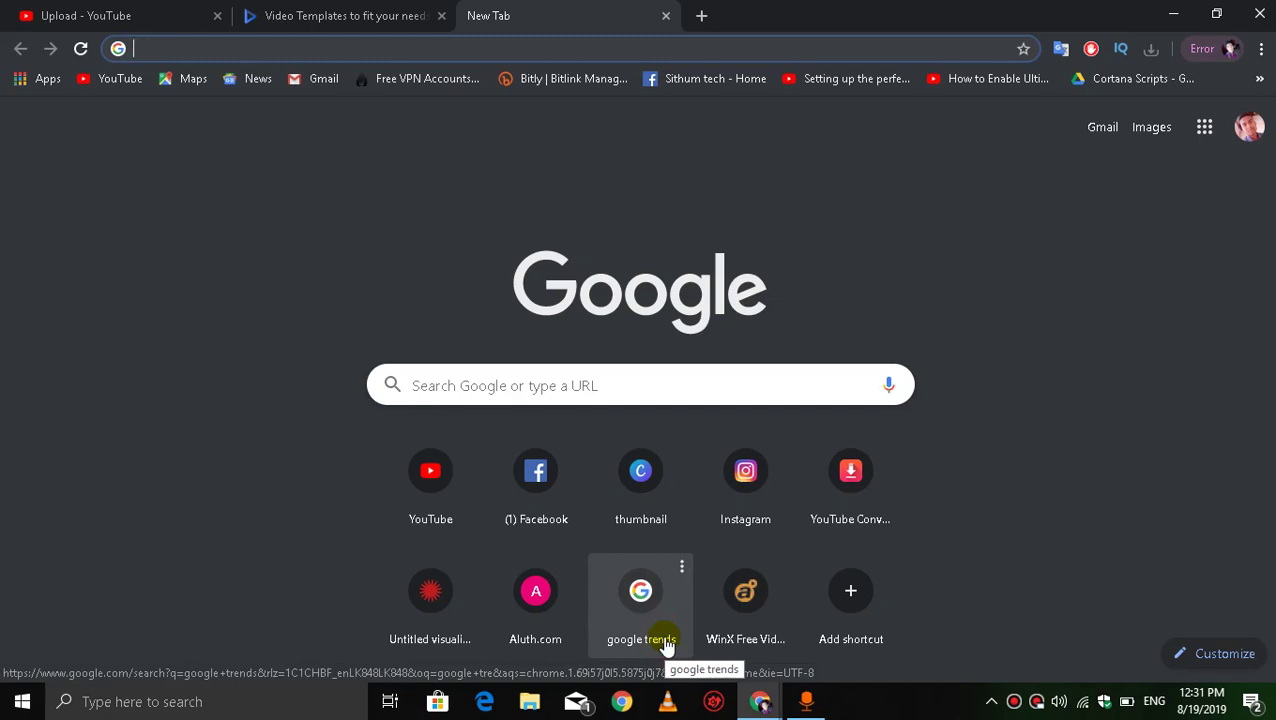
pyautogui.click(337, 8)
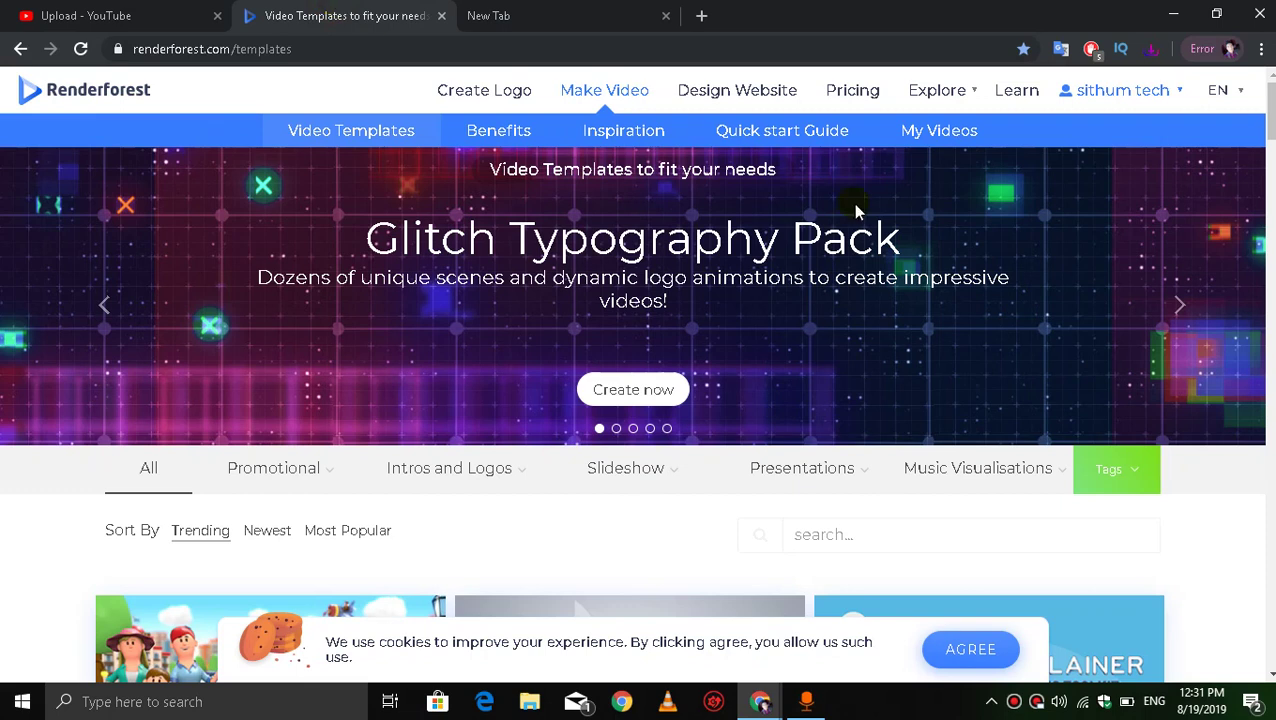
# - Browse the trending video templates and open the Quick Logo Animation template
pyautogui.scroll(-5, 1258, 170)
pyautogui.scroll(-10, 1258, 170)
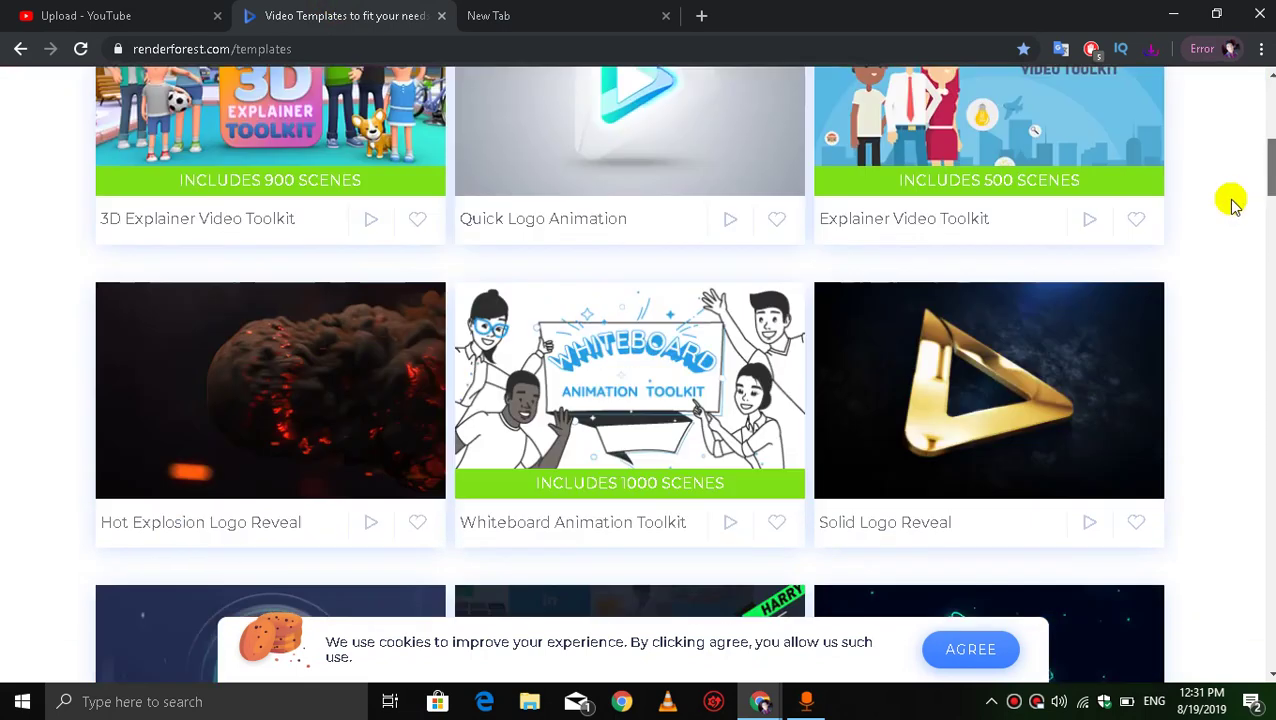
pyautogui.scroll(-3, 1235, 260)
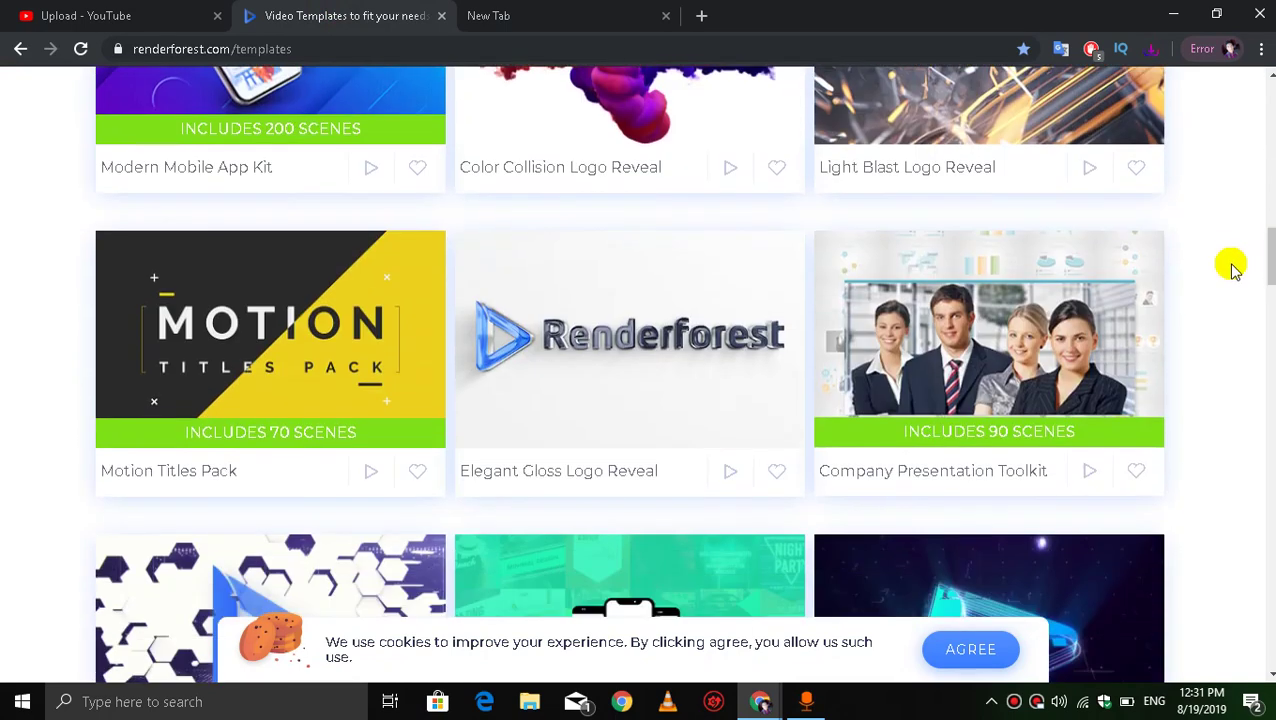
pyautogui.scroll(-5, 1245, 300)
pyautogui.moveTo(1272, 312); pyautogui.dragTo(1272, 159)
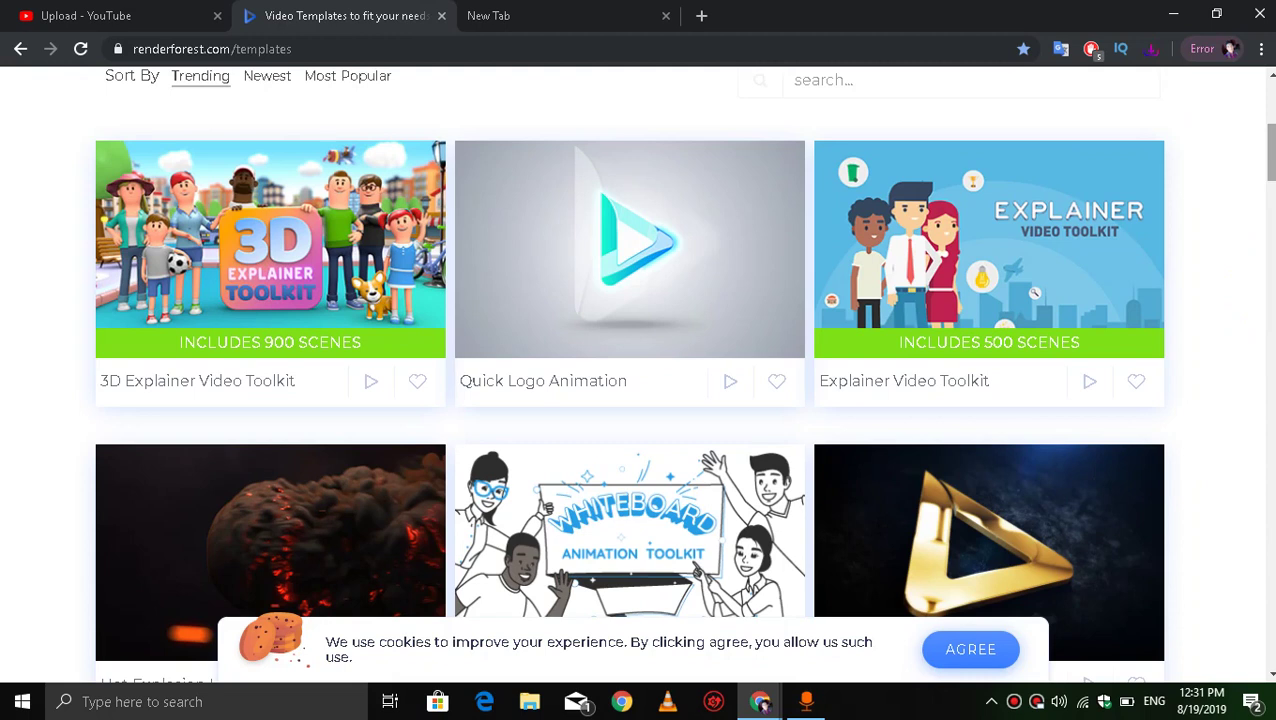
pyautogui.click(621, 267)
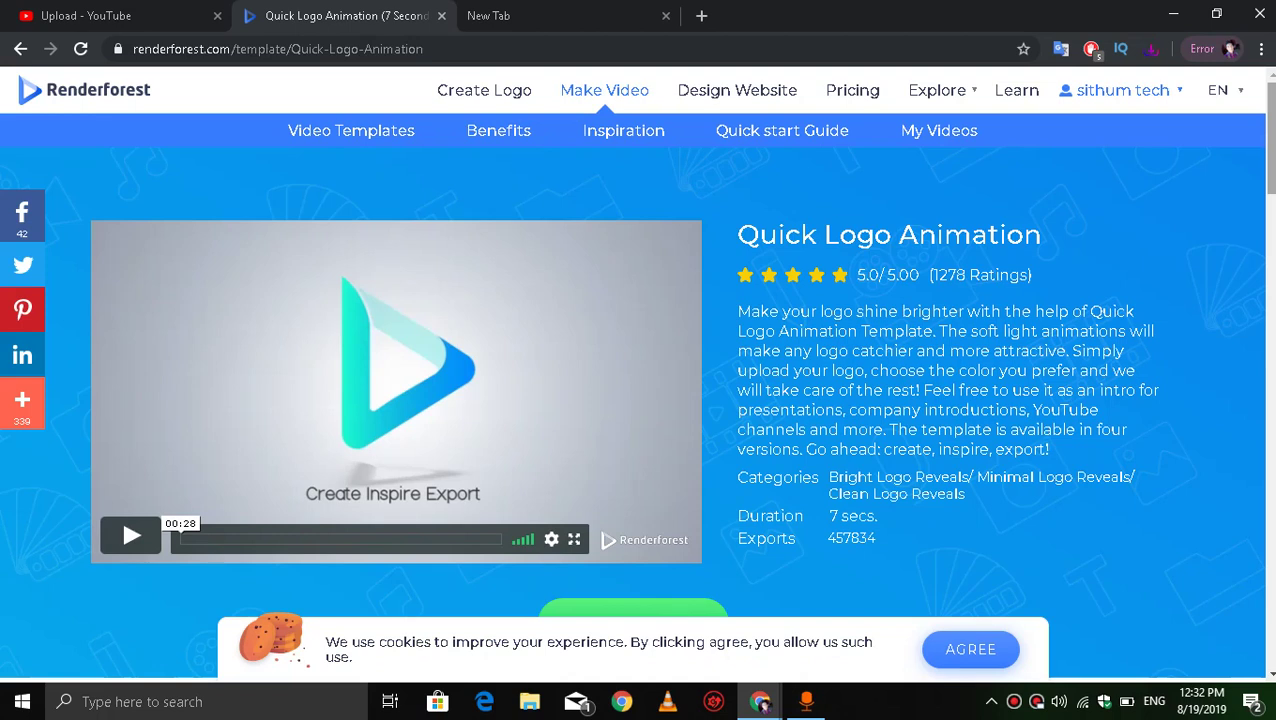
# - Review the sample videos and related templates for Quick Logo Animation, and start creating a project from it
pyautogui.moveTo(1265, 176); pyautogui.dragTo(1212, 287)
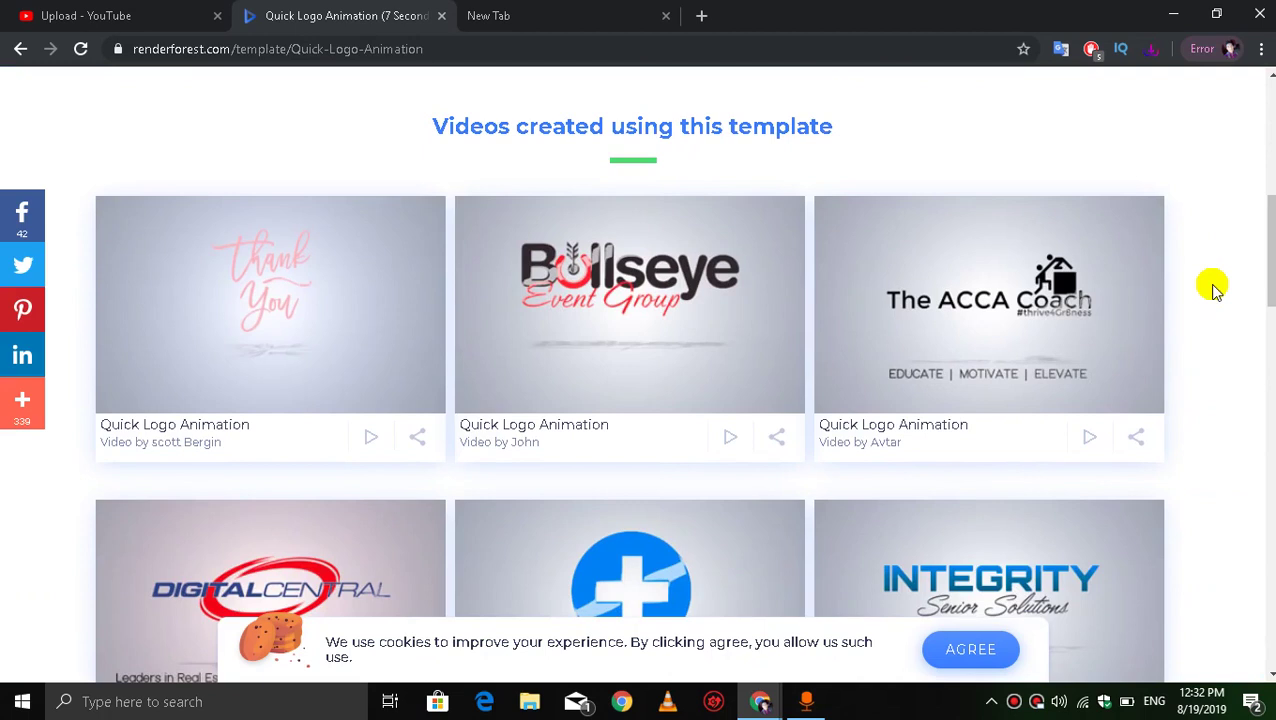
pyautogui.moveTo(1212, 287); pyautogui.dragTo(1210, 425)
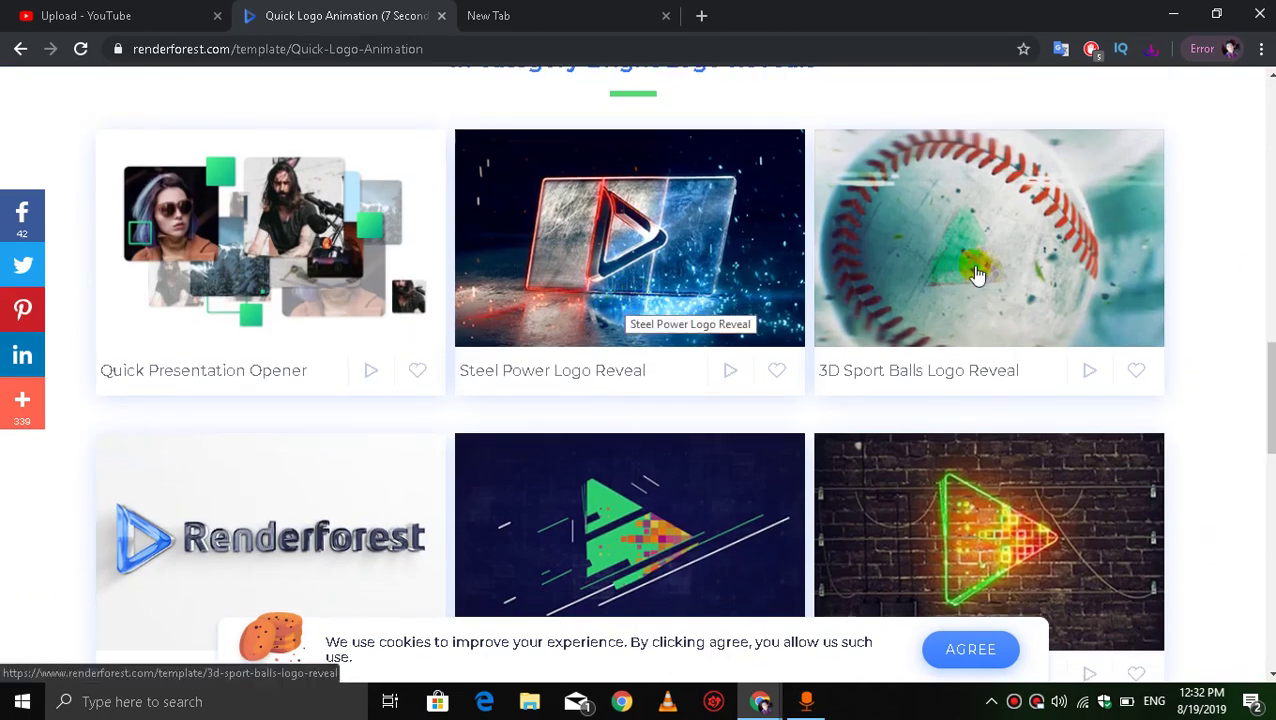
pyautogui.click(1270, 458)
pyautogui.moveTo(1271, 461); pyautogui.dragTo(1270, 419)
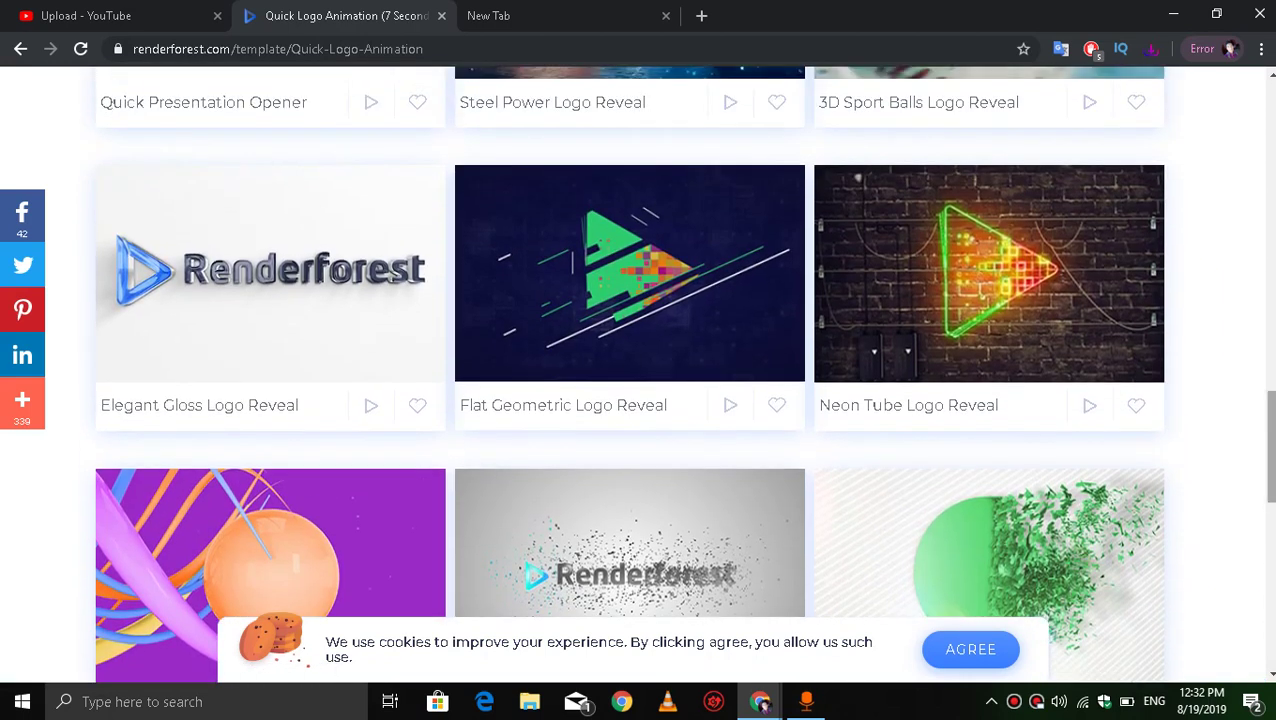
pyautogui.moveTo(1270, 419); pyautogui.dragTo(1270, 126)
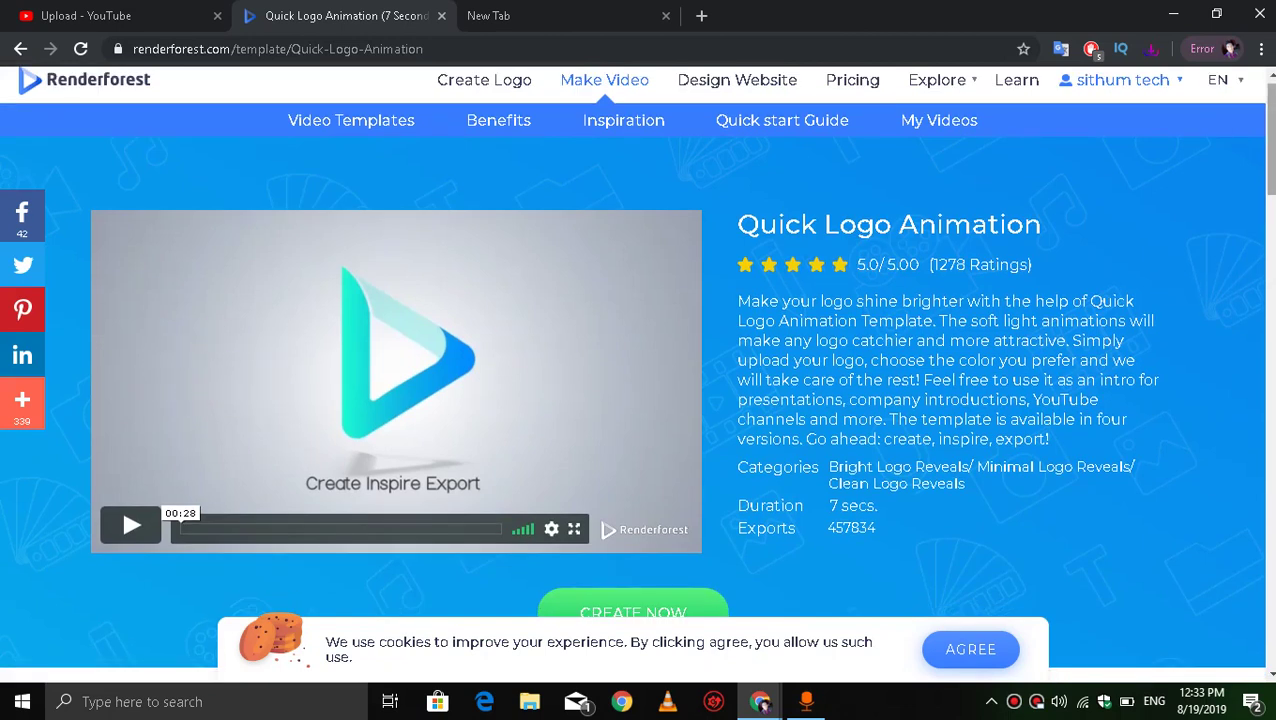
pyautogui.scroll(-2, 1239, 194)
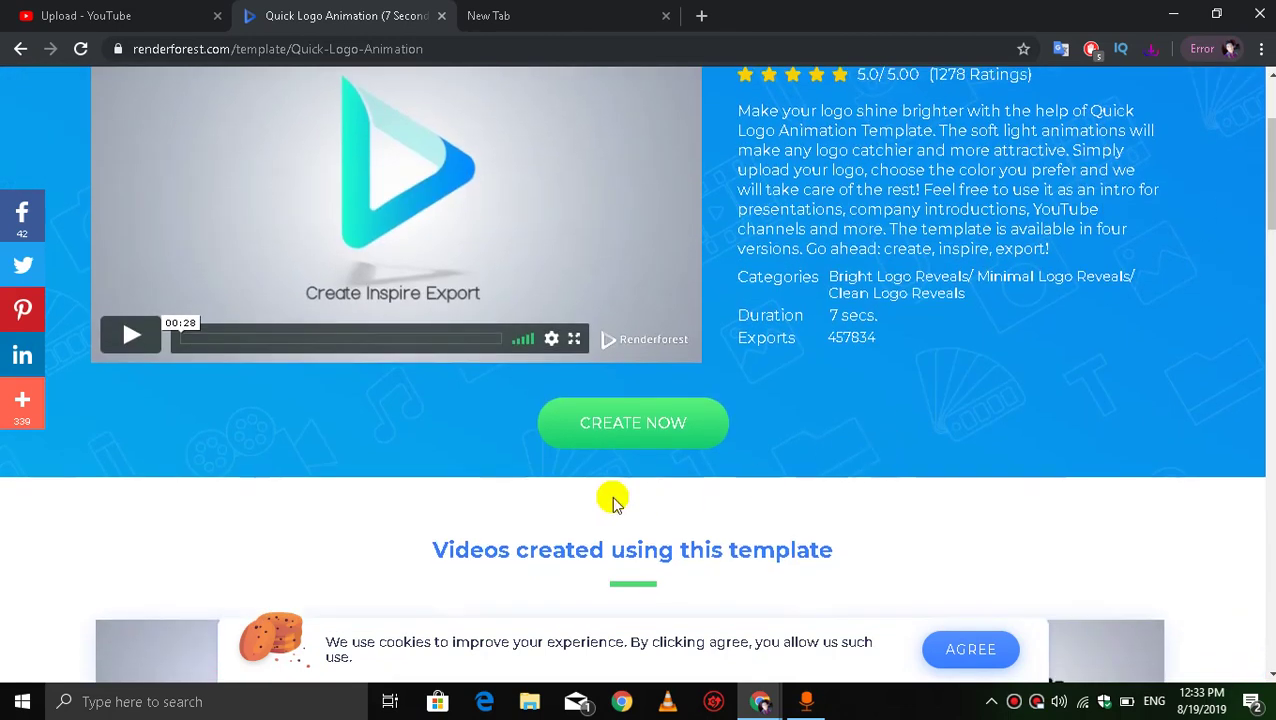
pyautogui.click(650, 433)
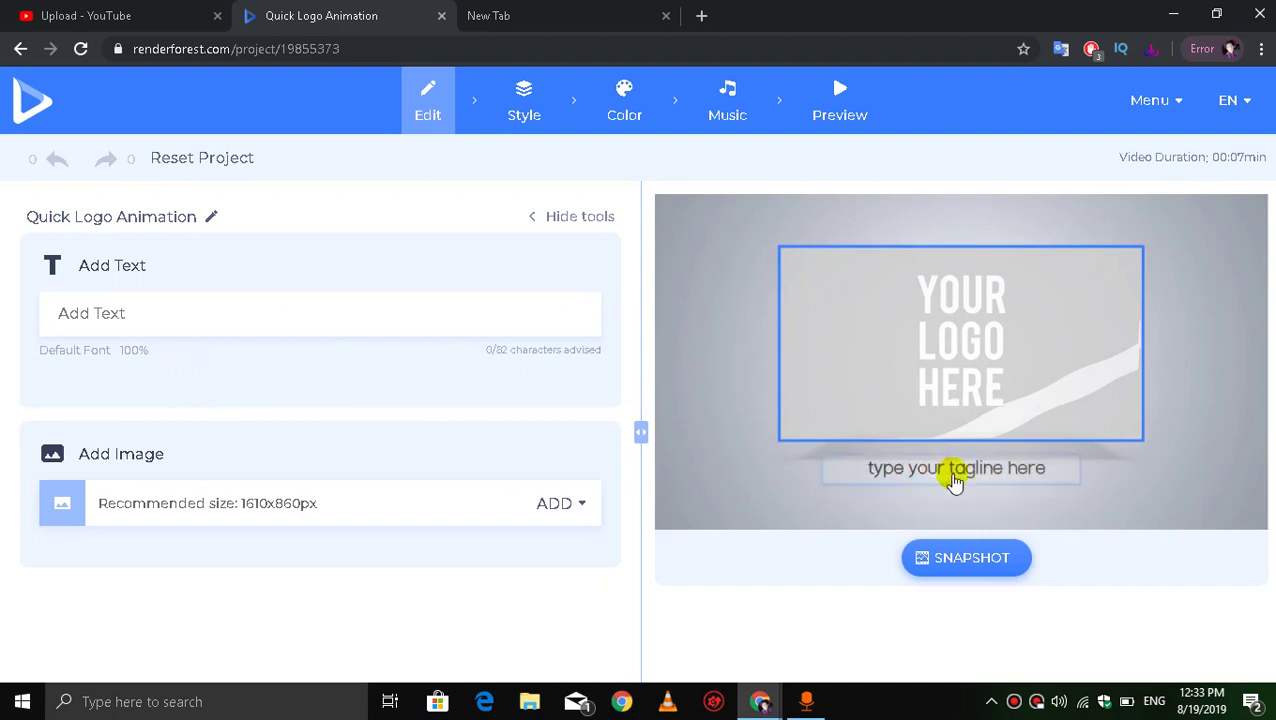
# - Set the tagline below the logo placeholder to "sithum tech" and save it
pyautogui.click(921, 470)
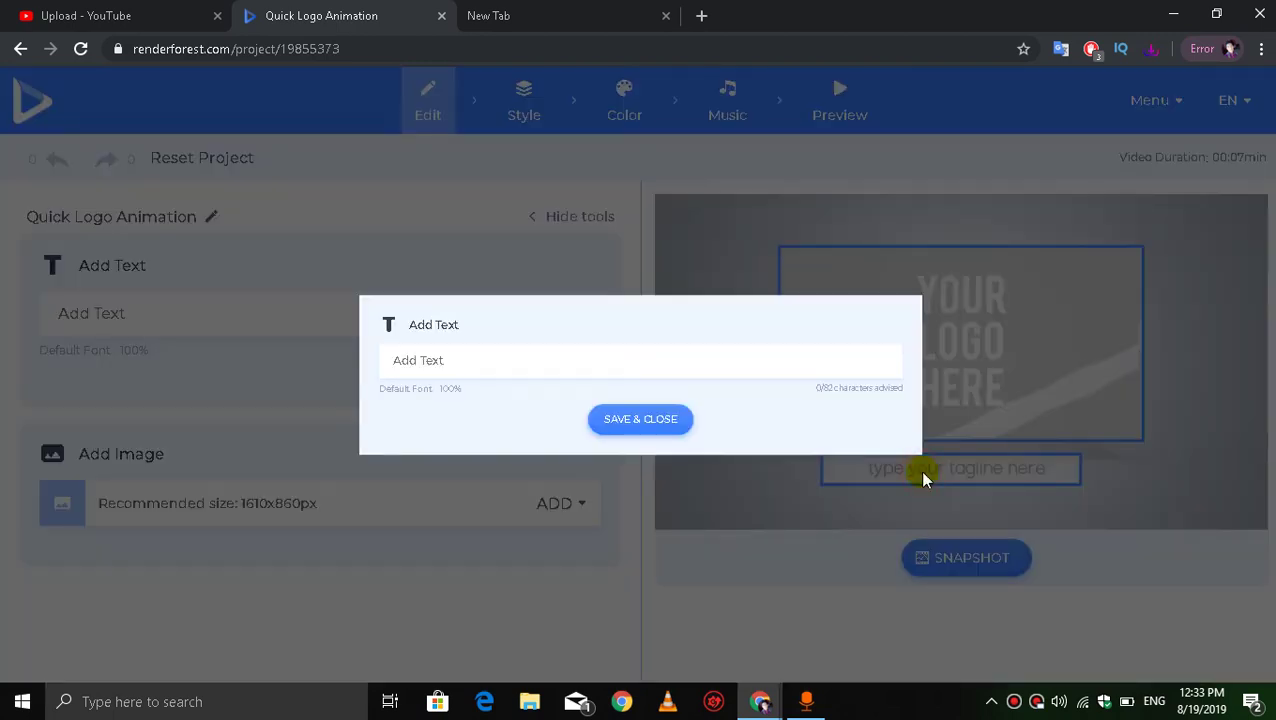
pyautogui.click(484, 360)
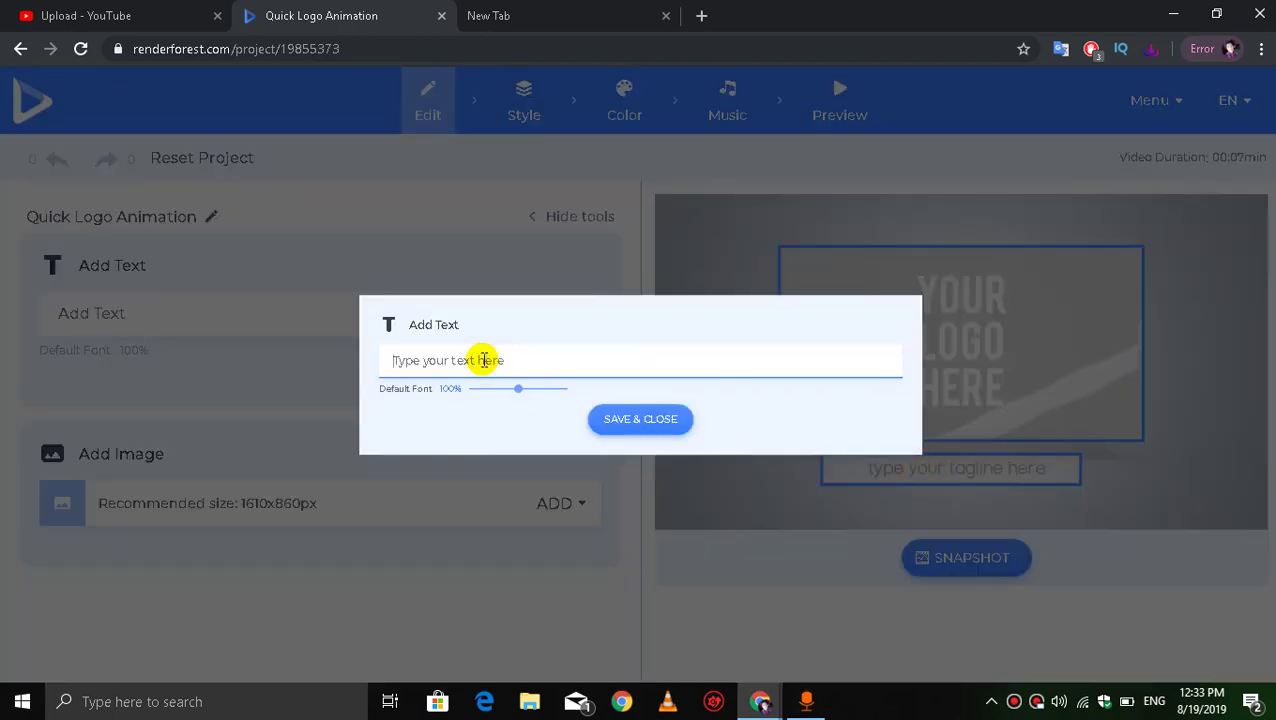
pyautogui.write('sithum tech')
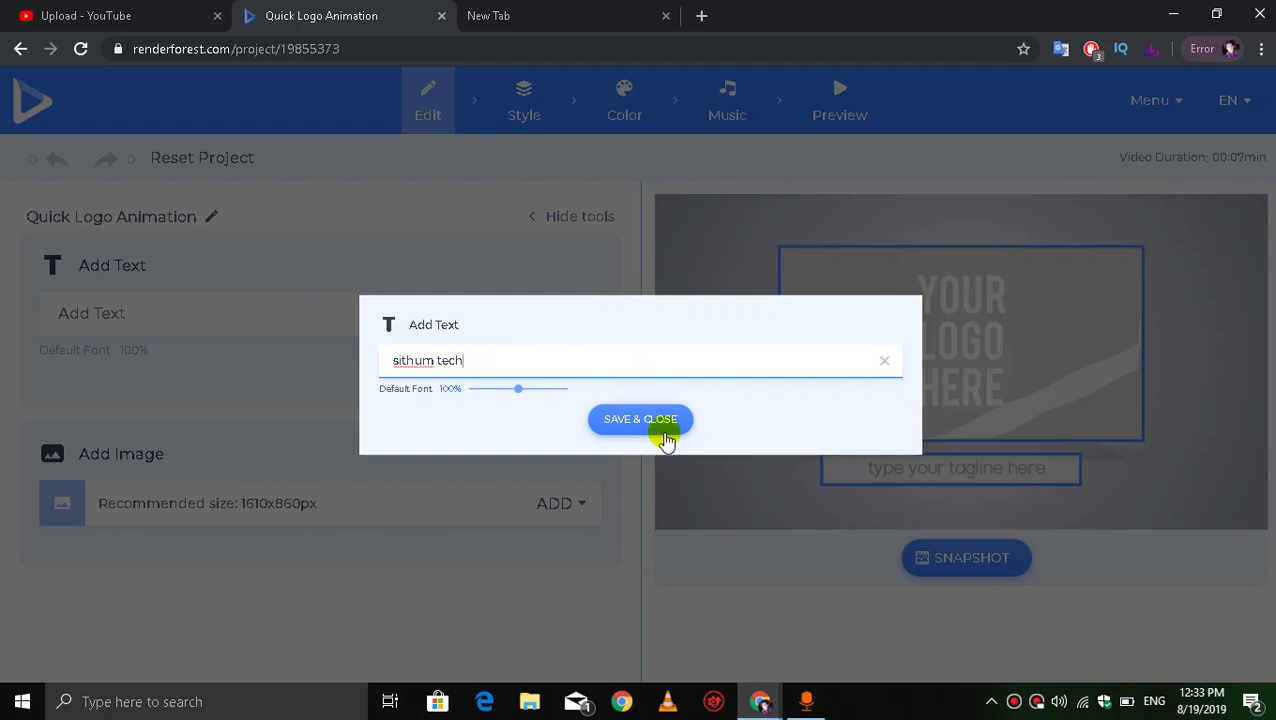
pyautogui.click(665, 438)
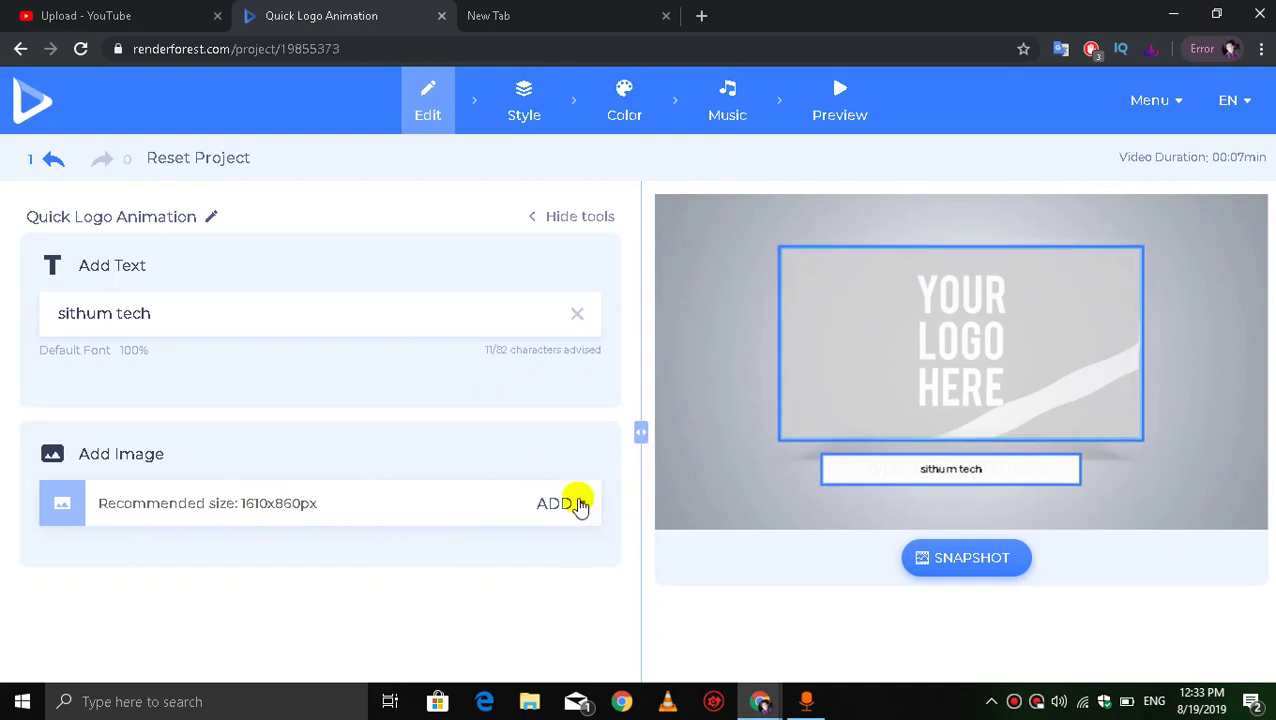
# - Upload the portrait JPG whose name begins with 67695366 from Downloads as the logo image and accept it uncropped
pyautogui.click(578, 504)
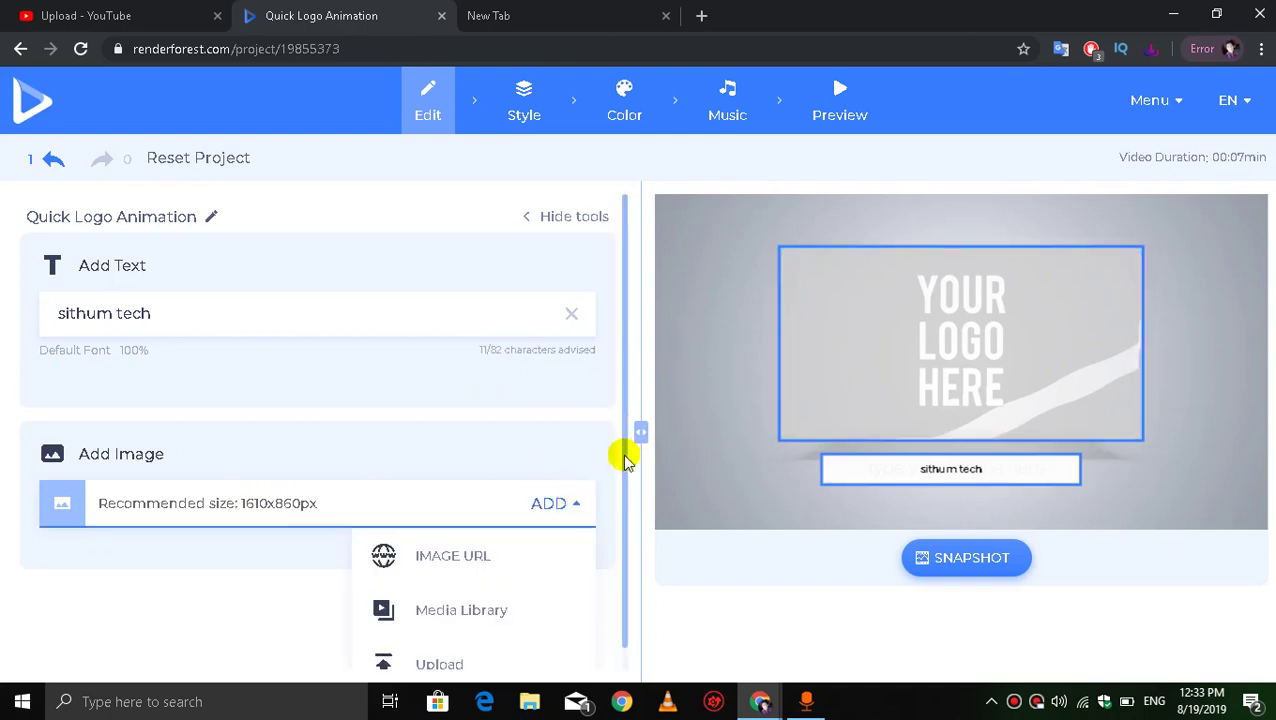
pyautogui.scroll(-1, 618, 500)
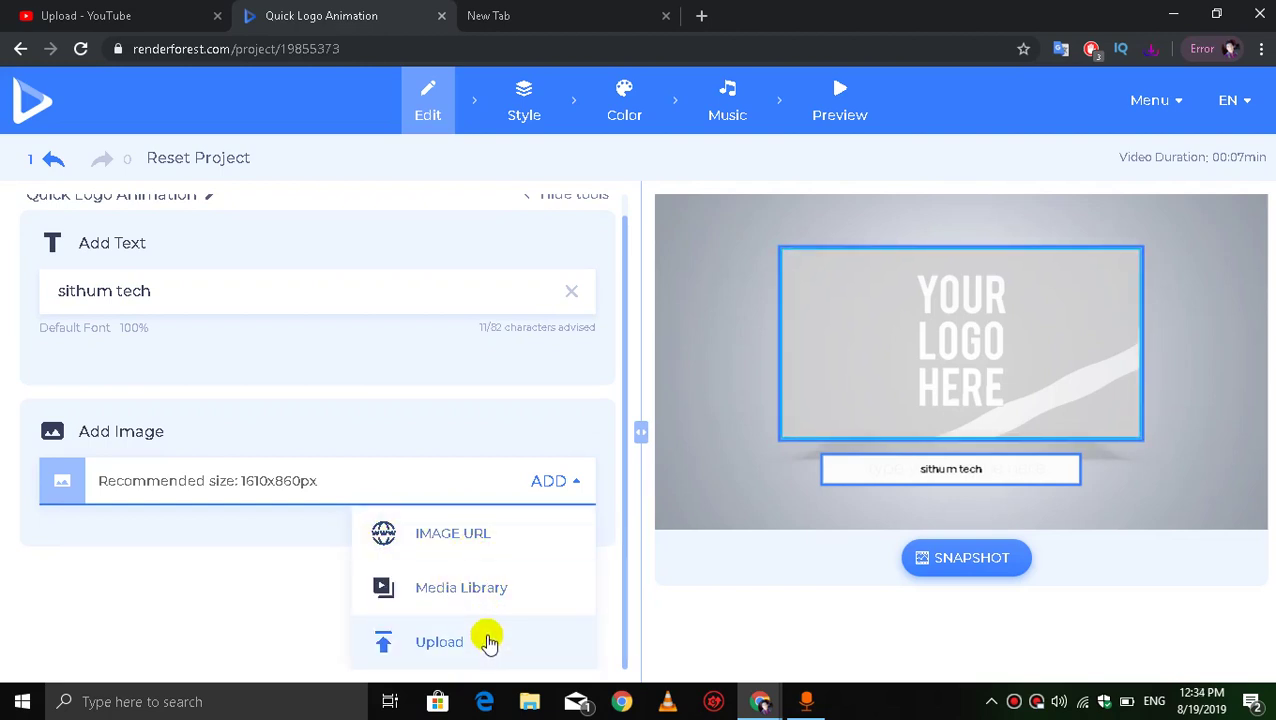
pyautogui.click(489, 641)
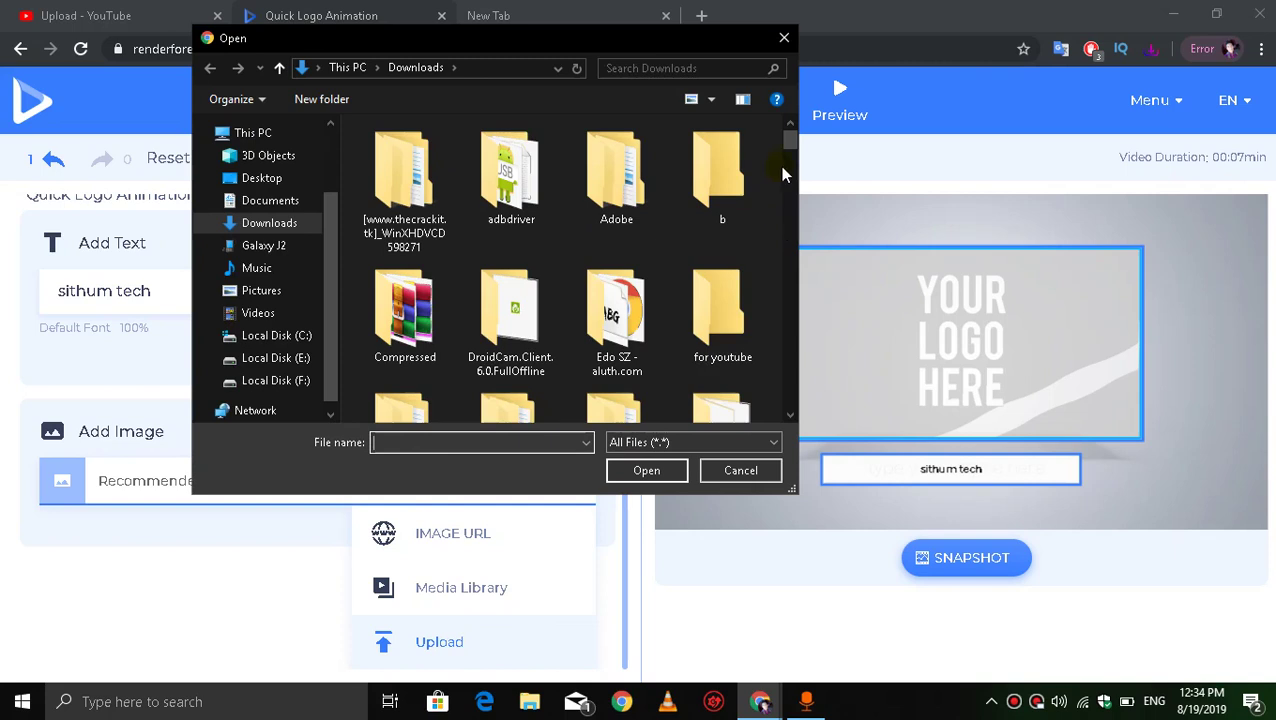
pyautogui.moveTo(791, 140); pyautogui.dragTo(787, 236)
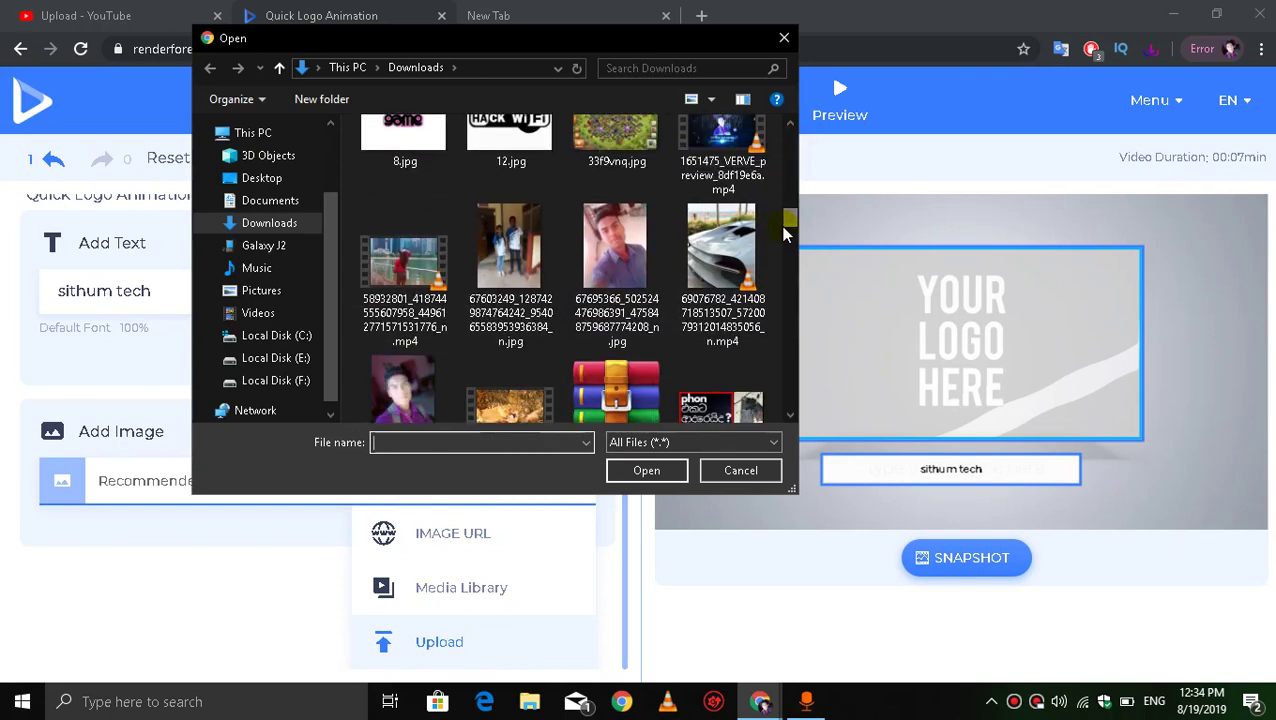
pyautogui.click(617, 270)
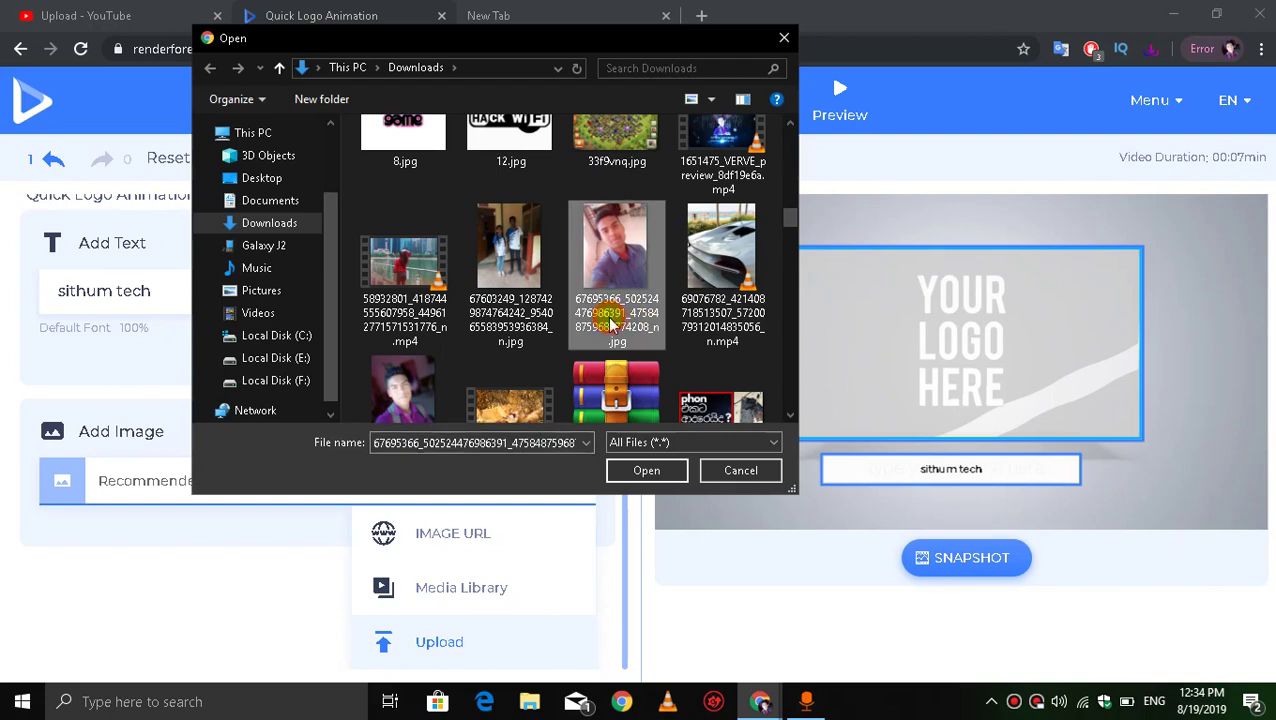
pyautogui.click(632, 478)
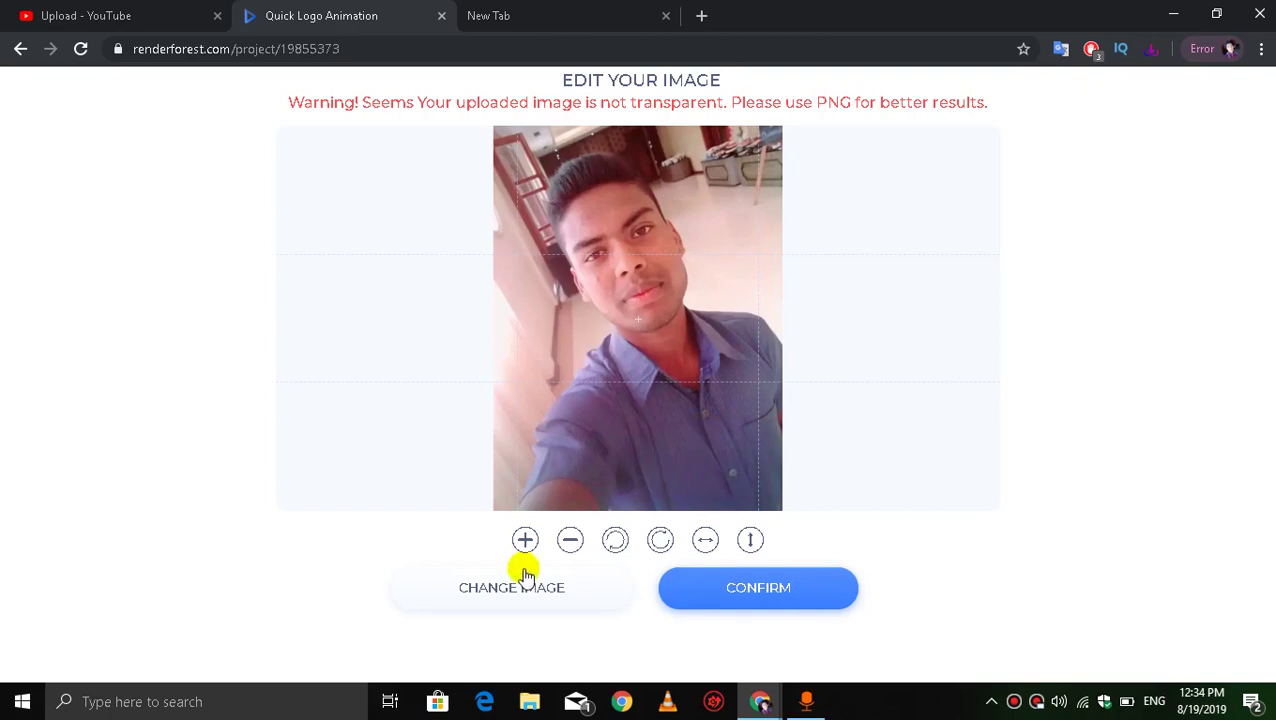
pyautogui.click(705, 600)
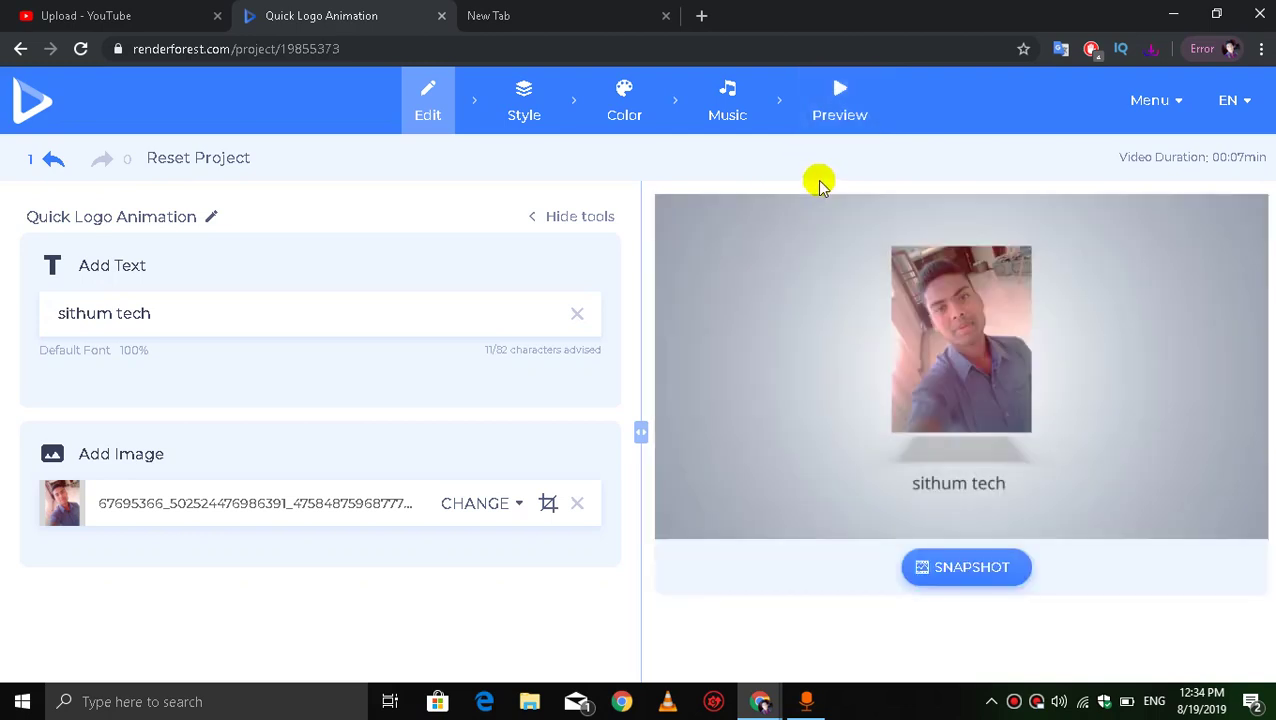
# - Generate the free preview of the logo animation and play the rendered video
pyautogui.click(826, 100)
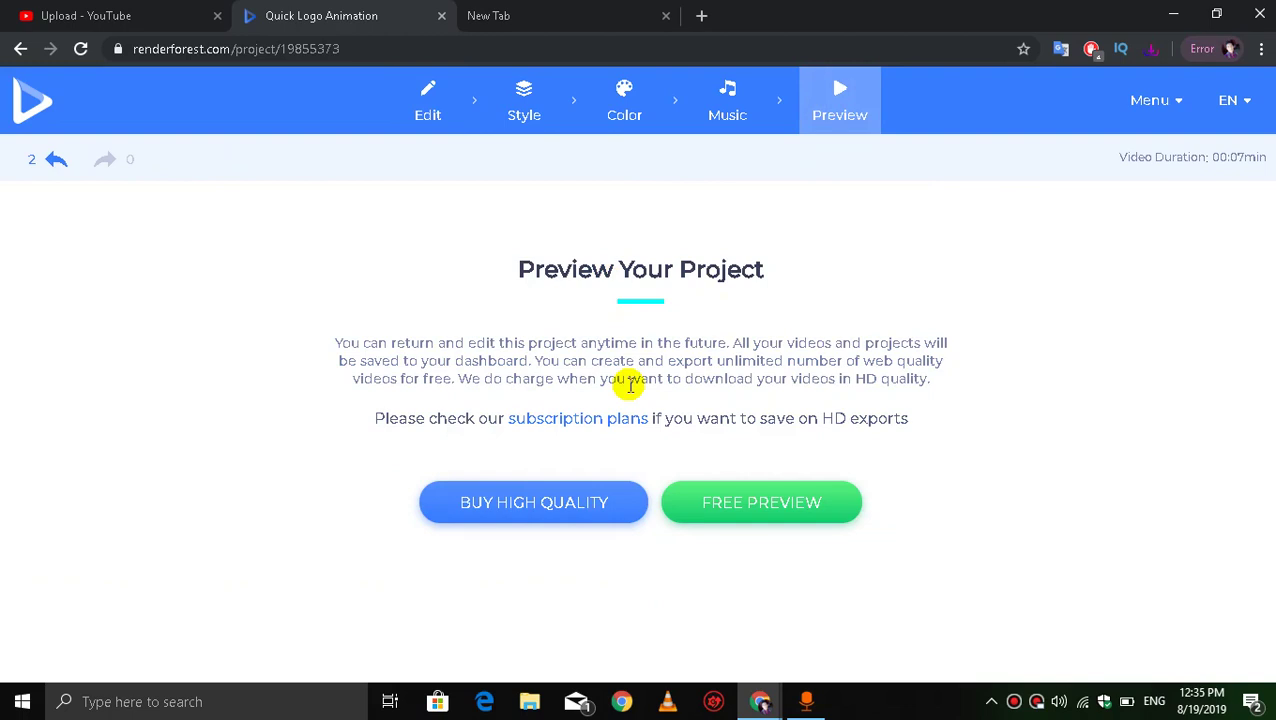
pyautogui.click(761, 490)
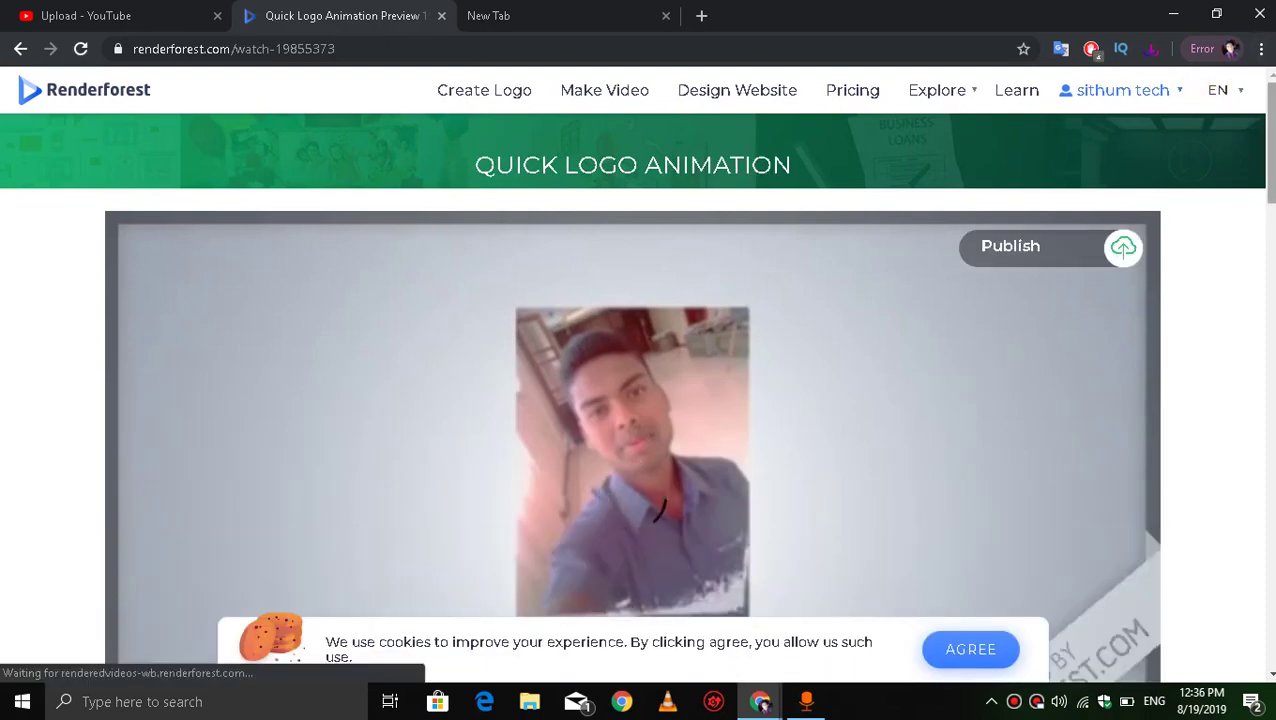
pyautogui.scroll(-2, 1268, 162)
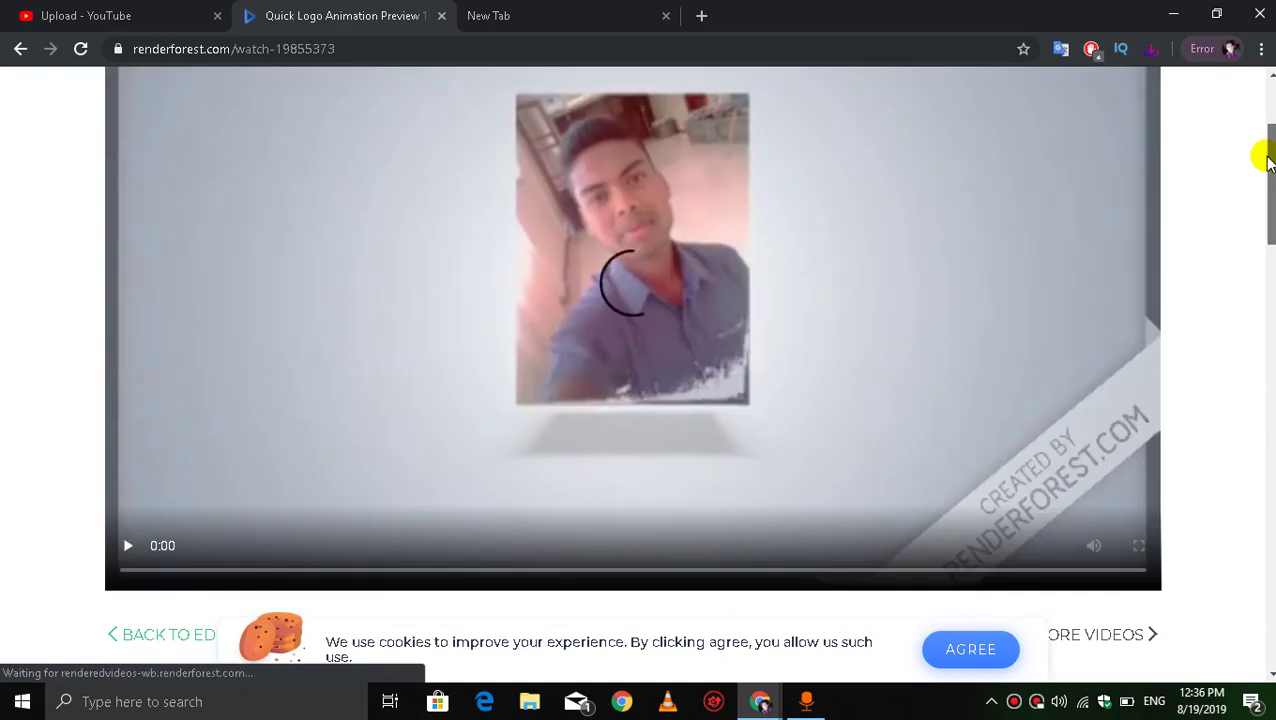
pyautogui.moveTo(1268, 162); pyautogui.dragTo(1268, 154)
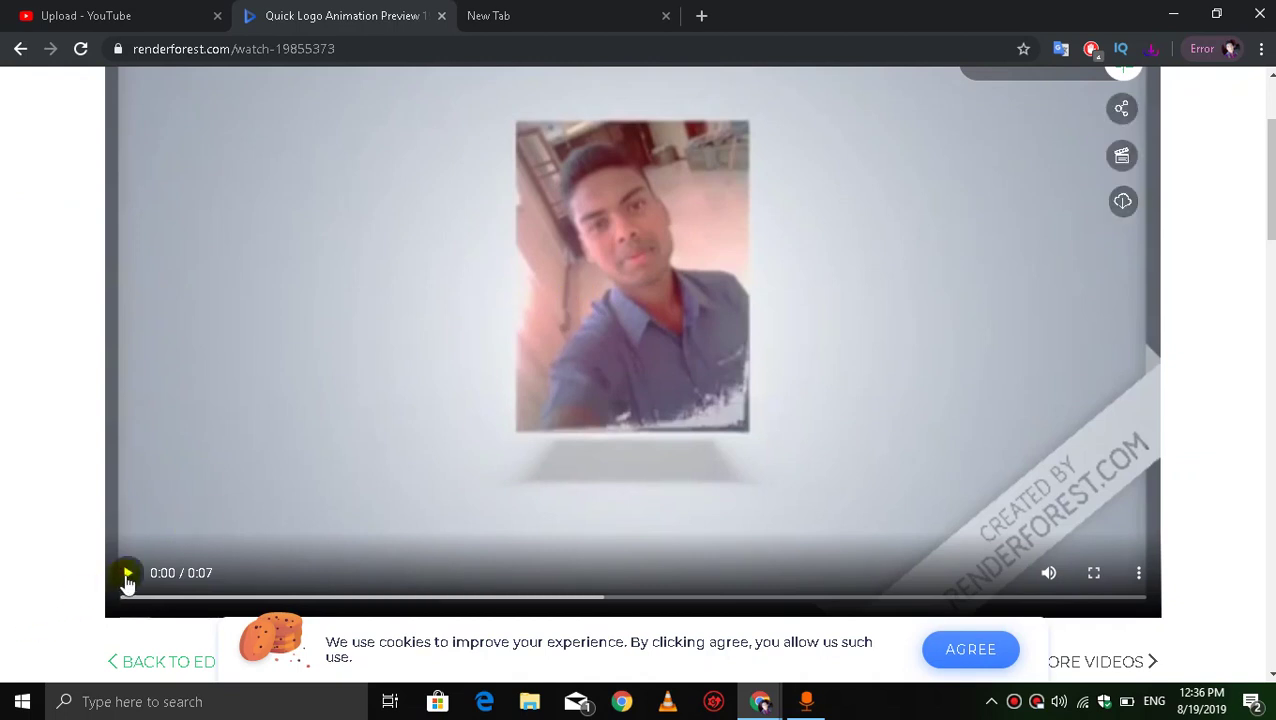
pyautogui.click(127, 575)
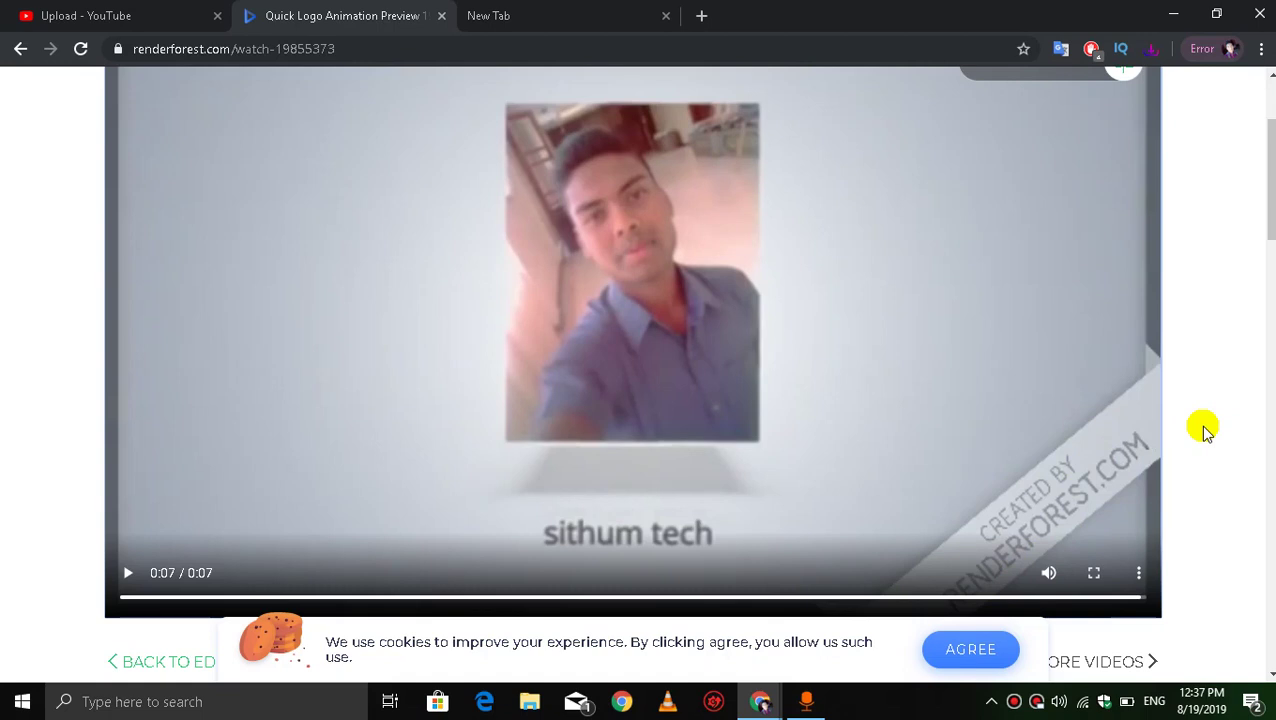
pyautogui.scroll(-10, 1265, 390)
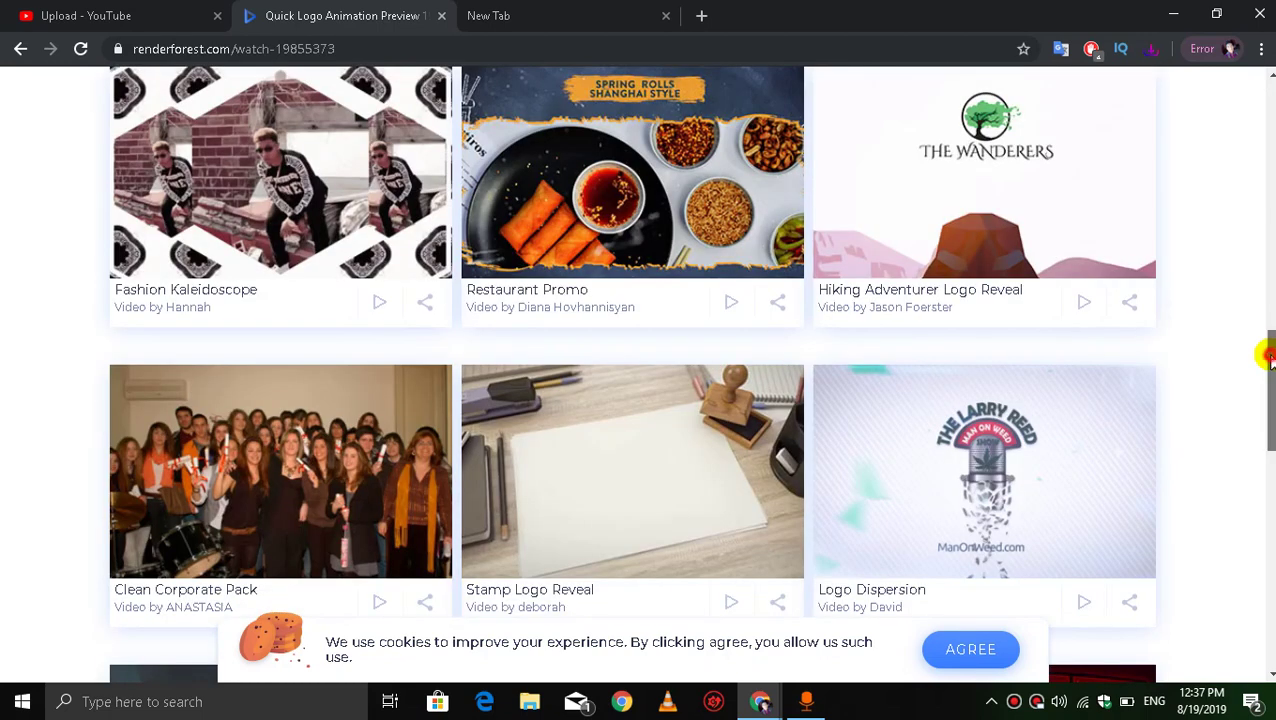
# - Switch to the YouTube window and look over the sithum tech channel entry and its latest videos
pyautogui.moveTo(752, 698)
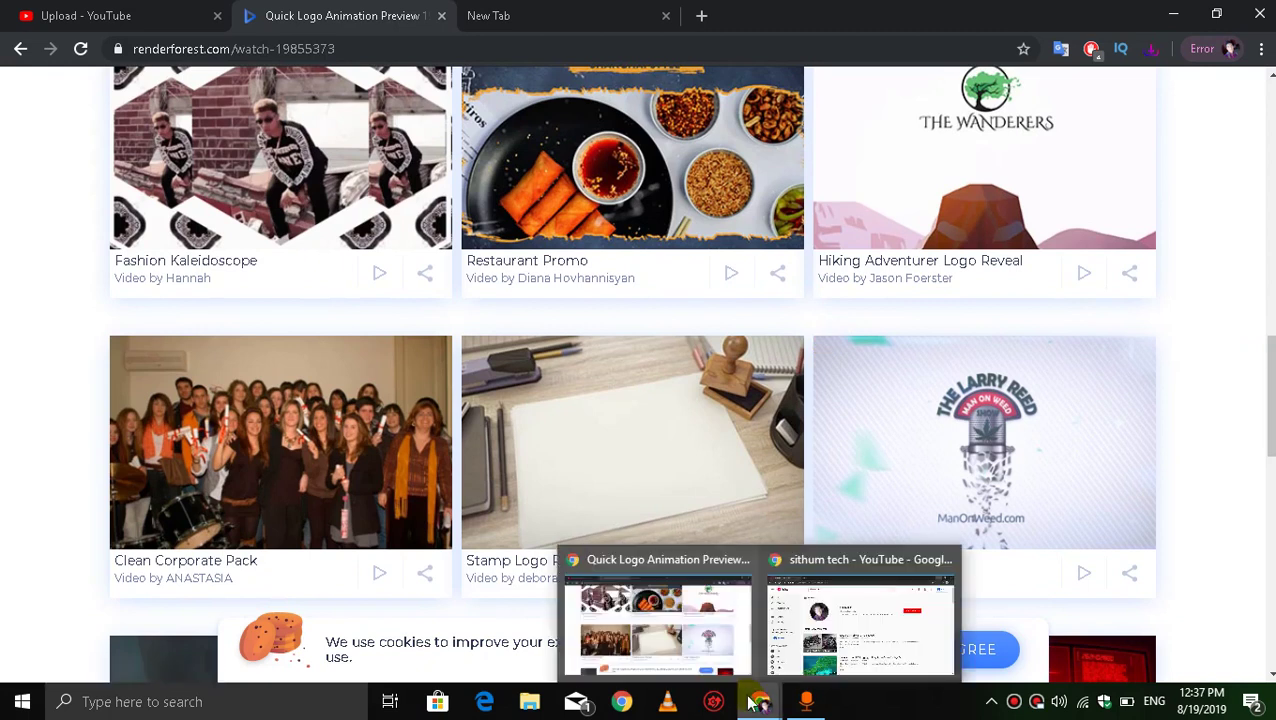
pyautogui.click(860, 625)
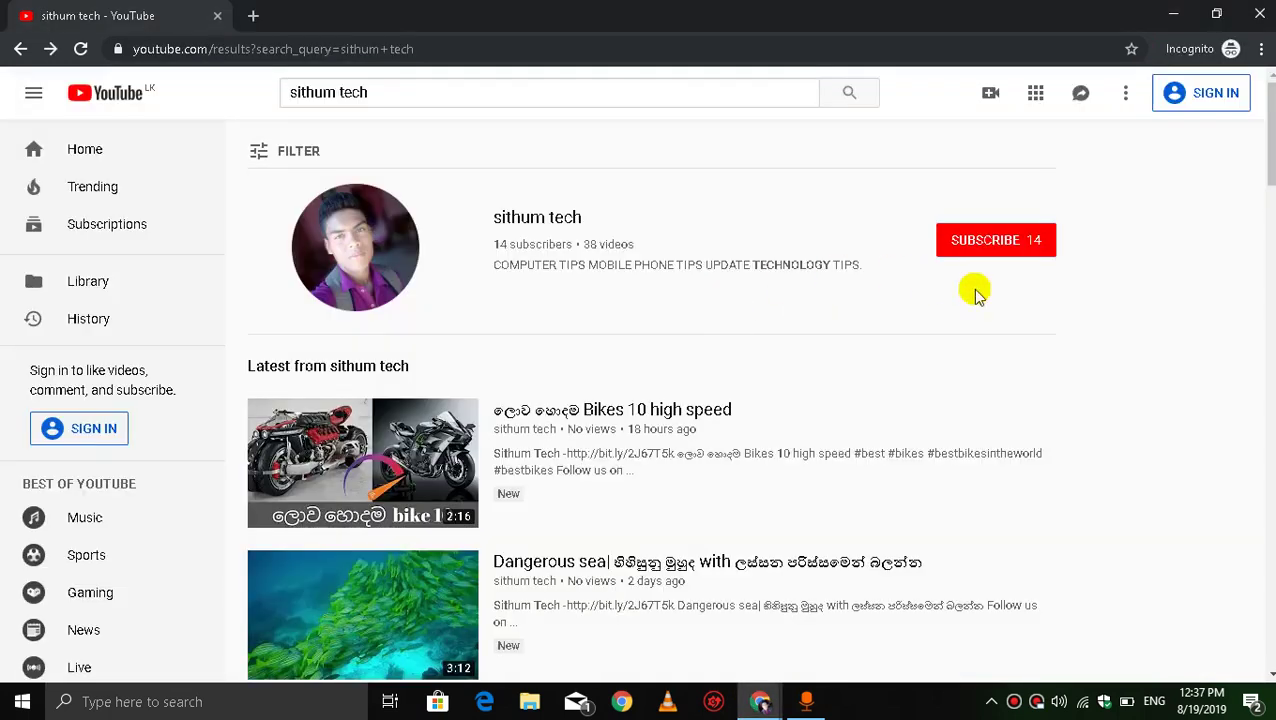
pyautogui.click(987, 258)
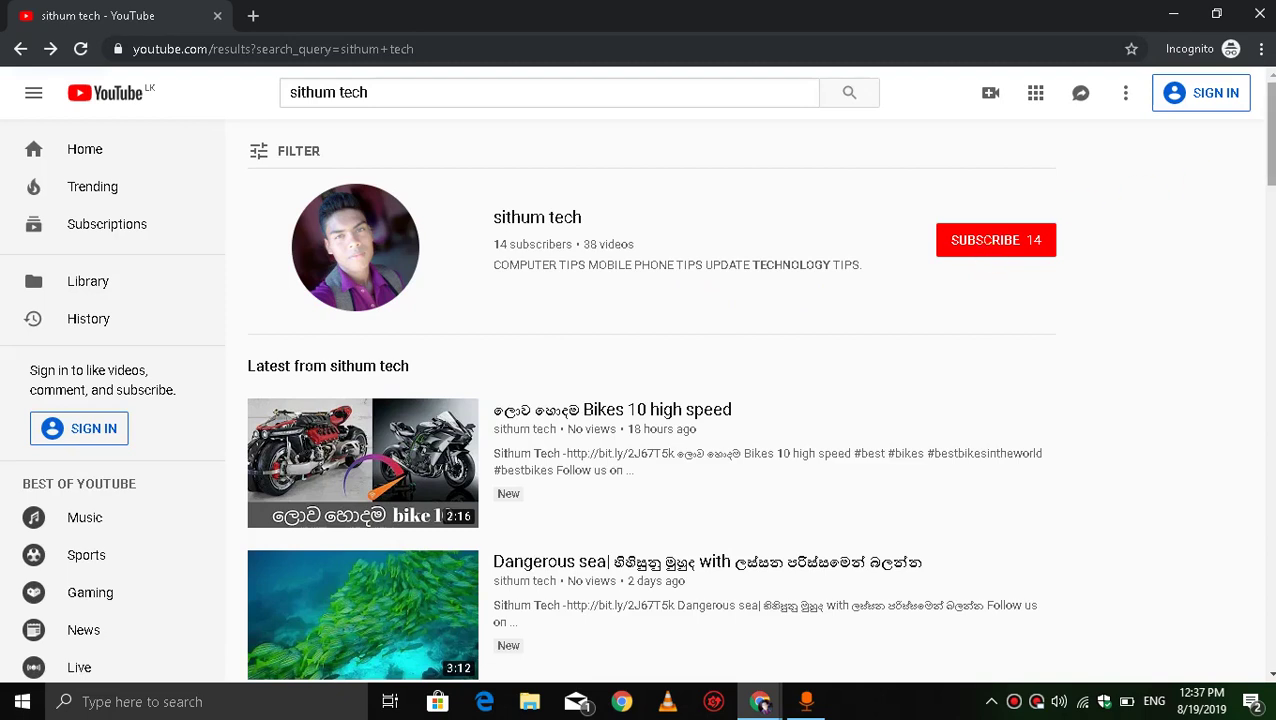
pyautogui.scroll(-2, 1267, 196)
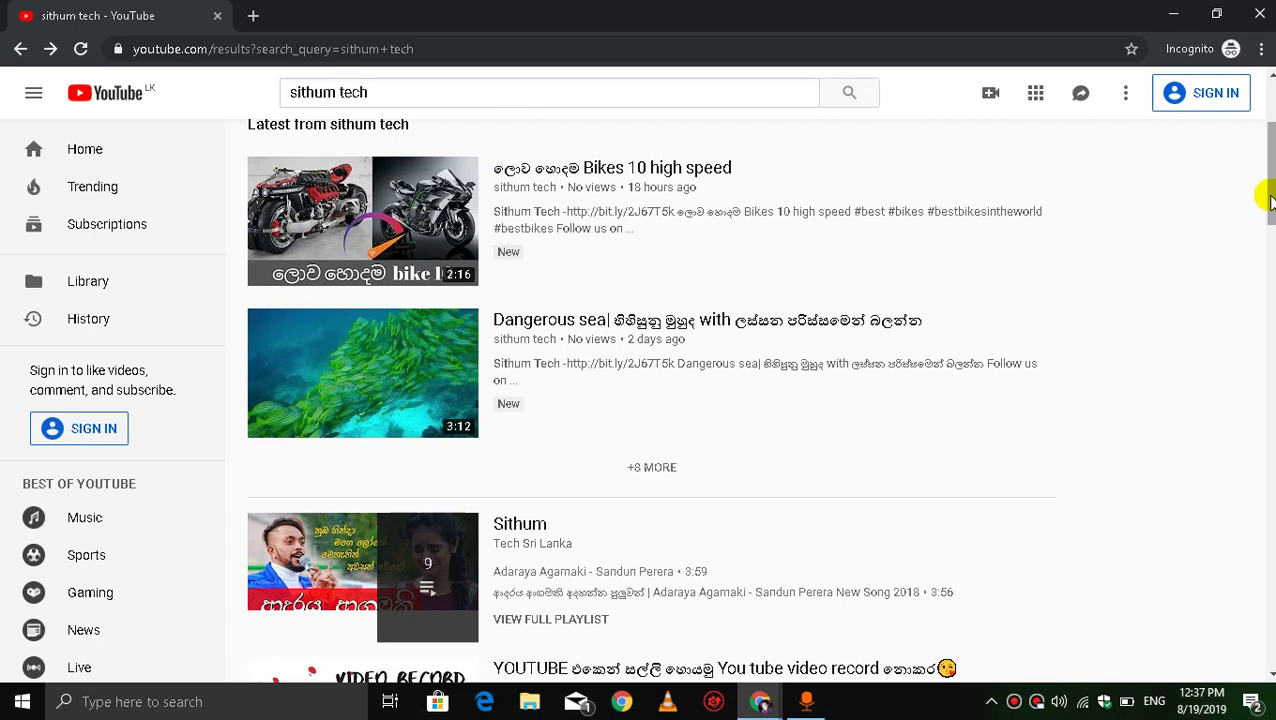